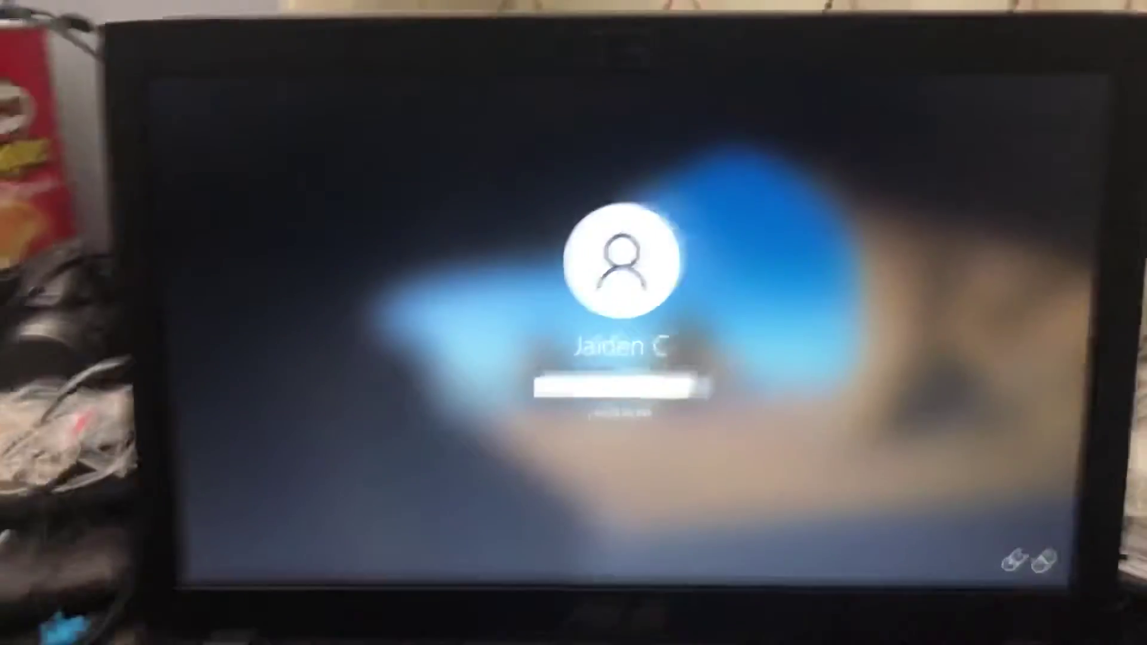
type("•")
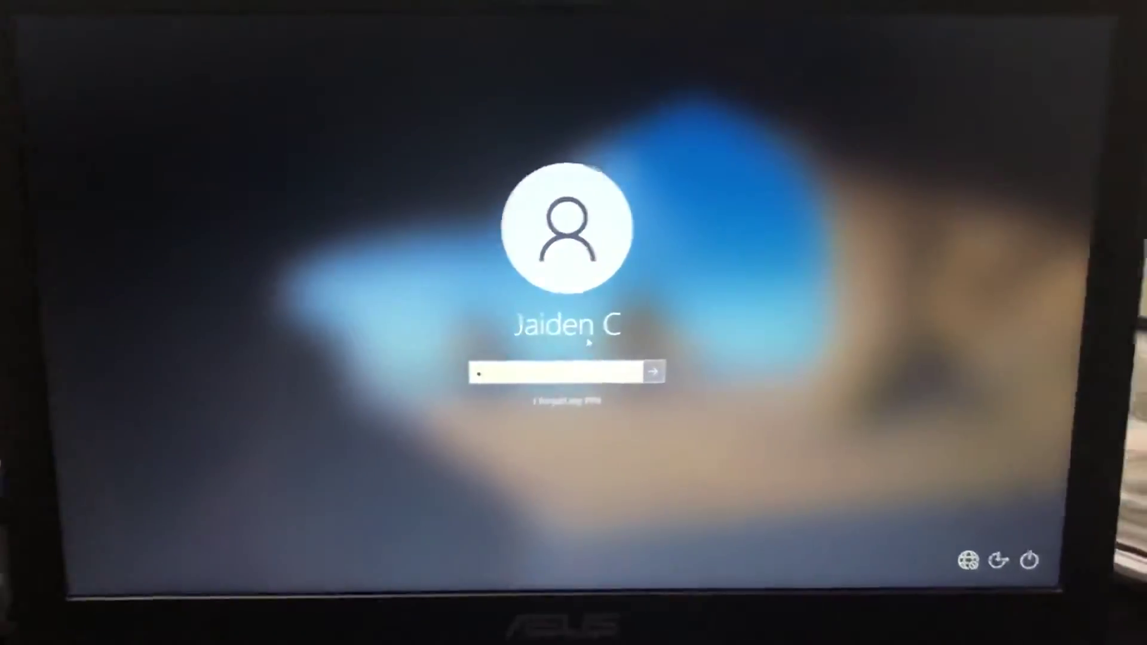
type("•••••")
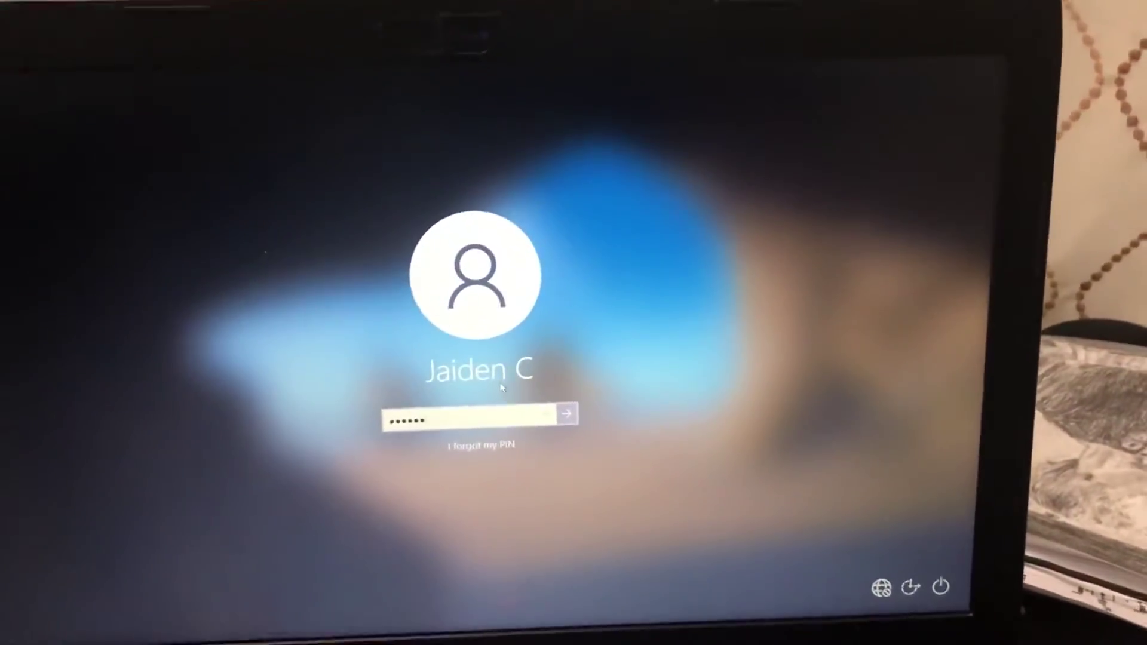
type("•••")
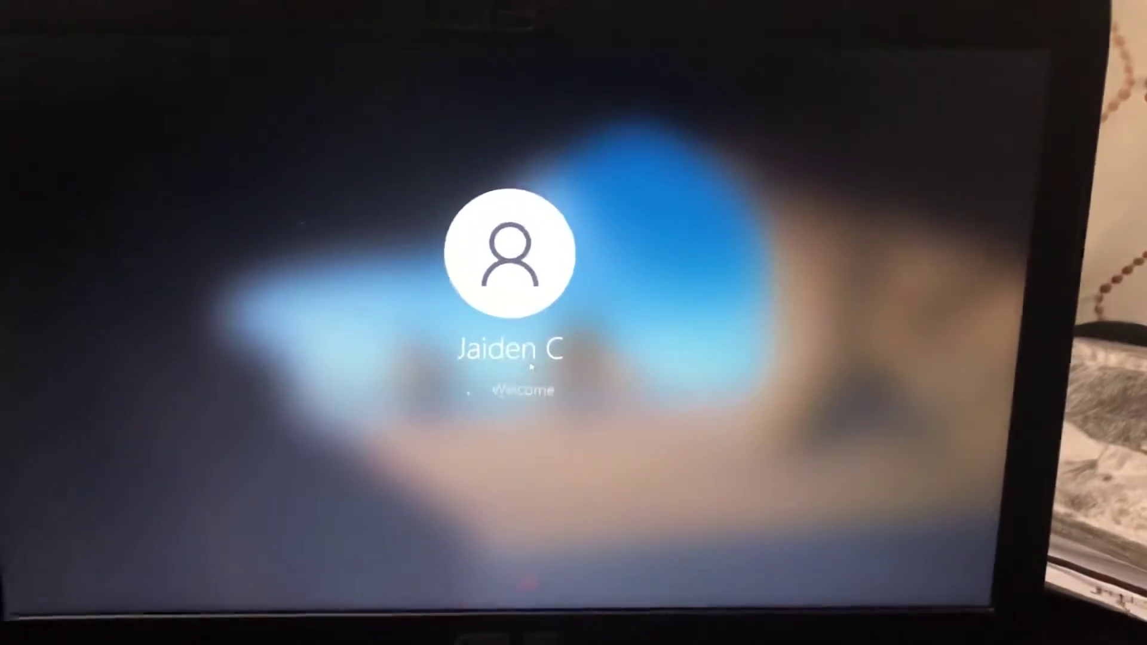